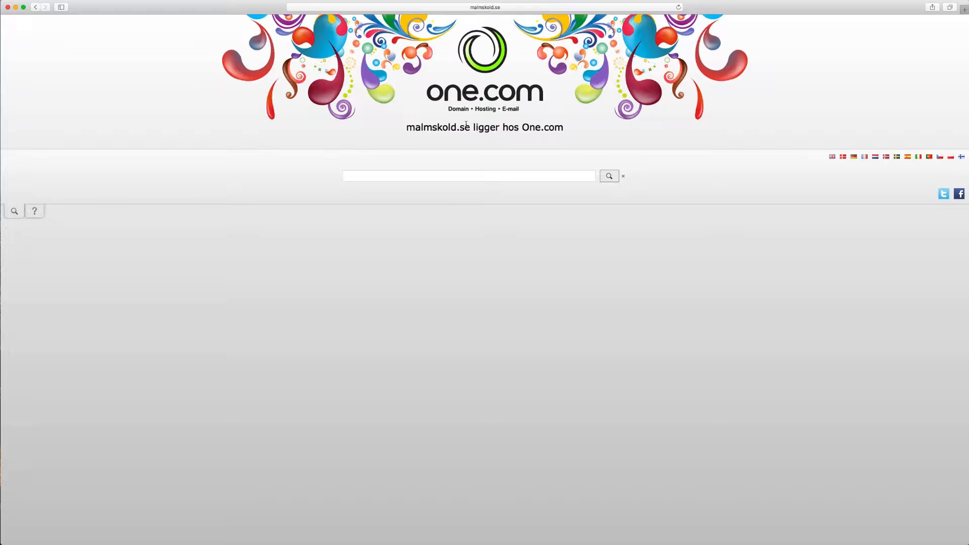
Step: Load one.com, switch the site to English, and go to the Control Panel login
left_click(561, 6)
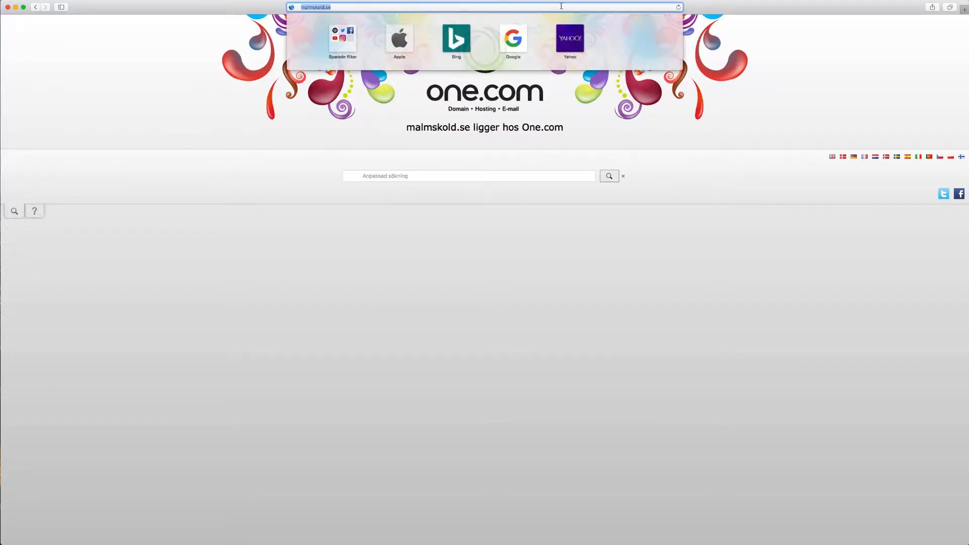
type("one.com")
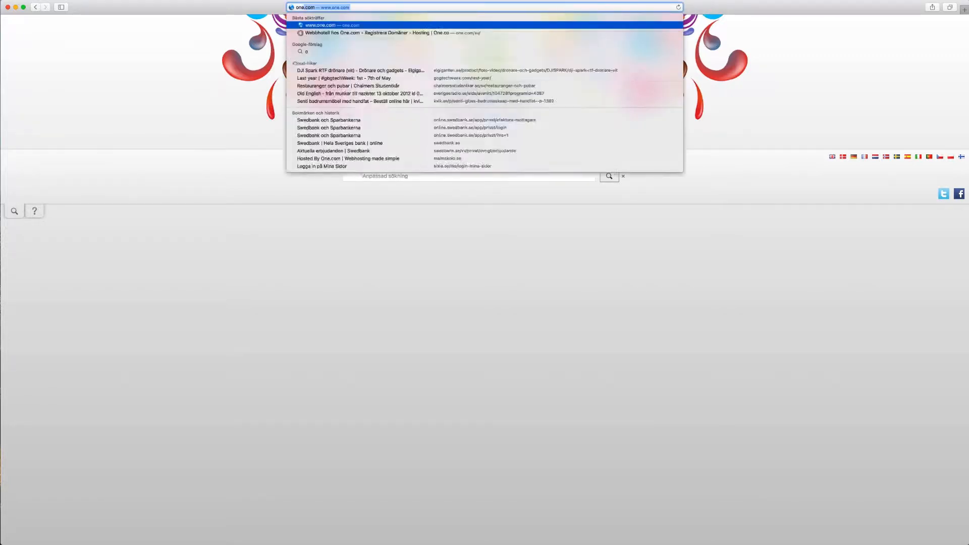
key("Return")
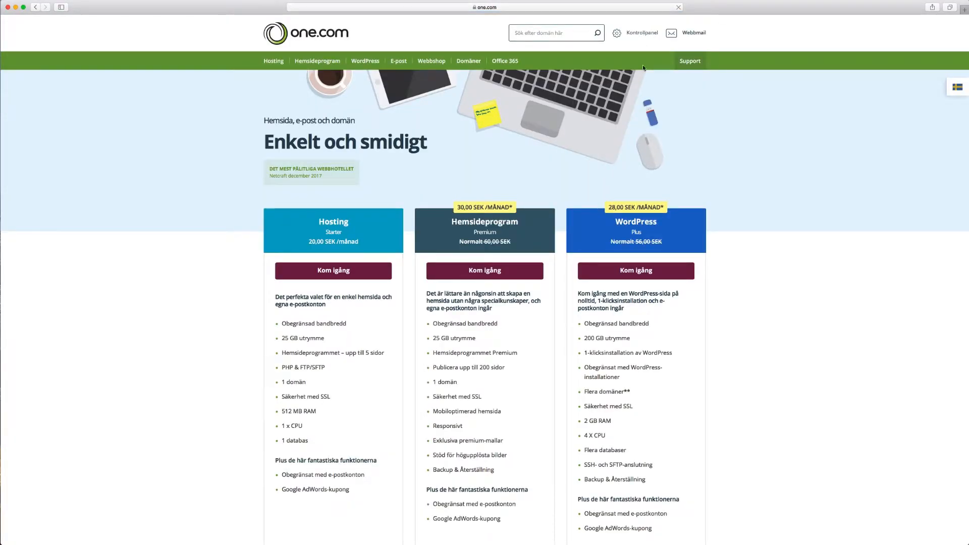
scroll(643, 64, "down", 20)
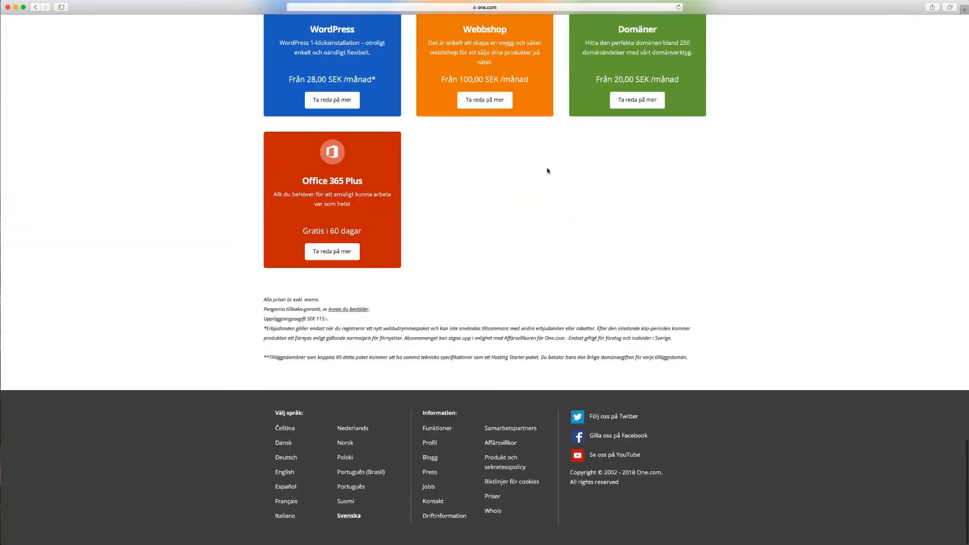
left_click(284, 473)
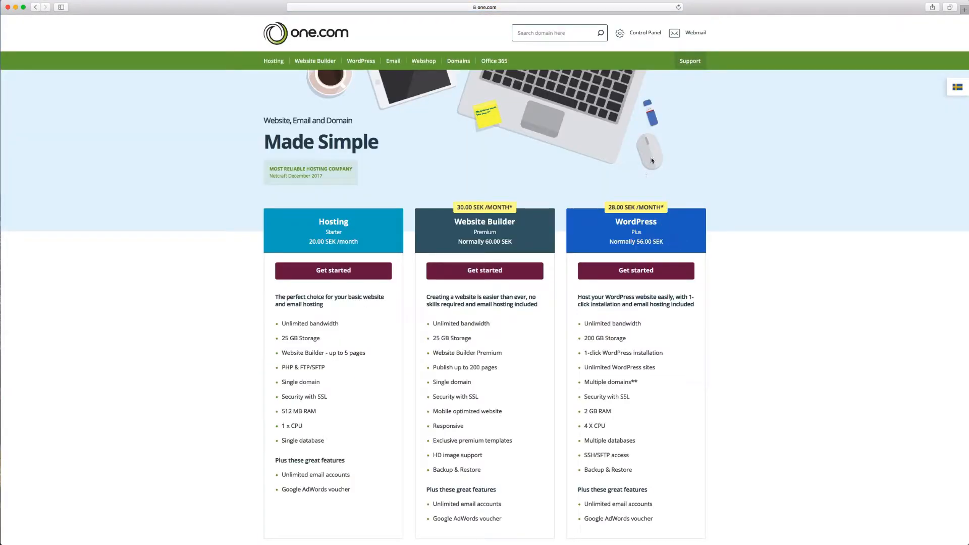
left_click(639, 33)
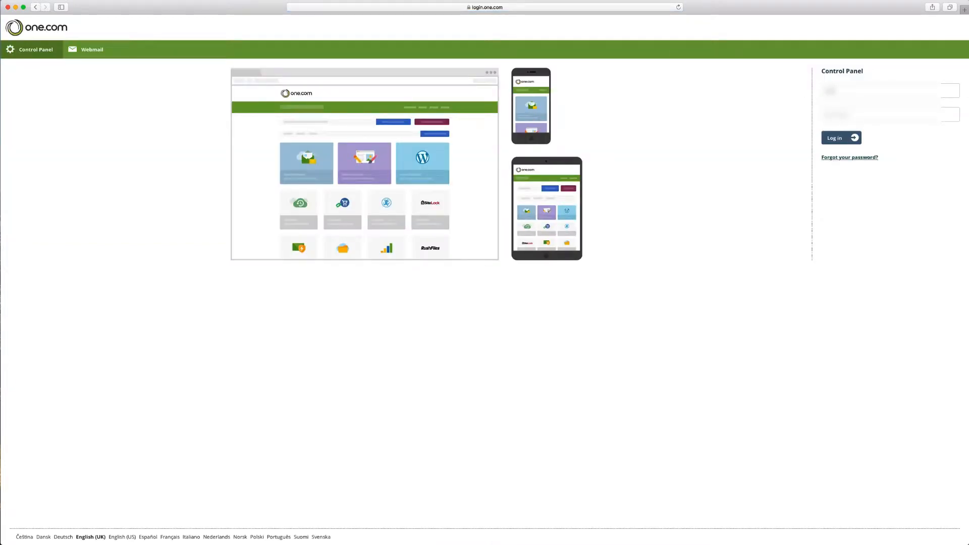
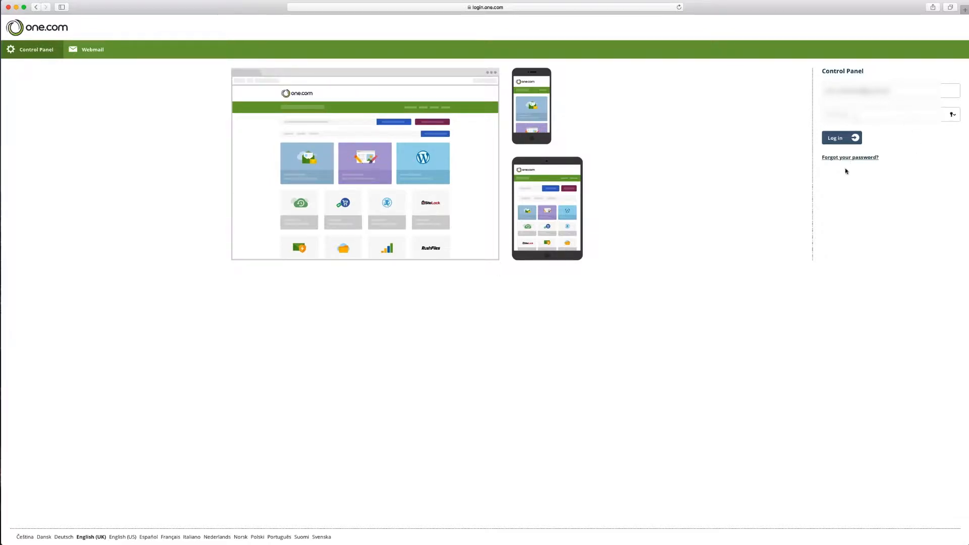
Step: Log in with the account e-mail address to reach the malmskold.se hosting dashboard
left_click(839, 139)
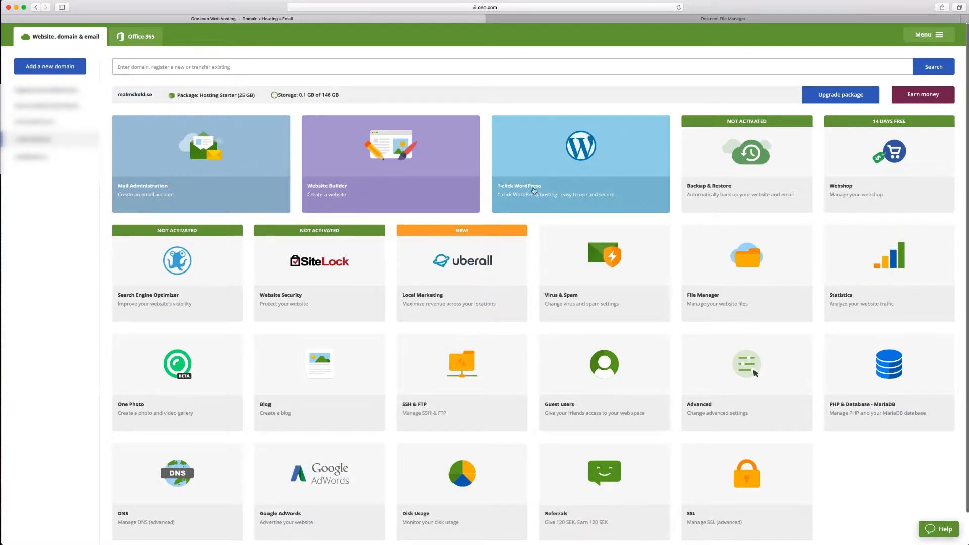
Step: Glance at the 1-click WordPress page, return to the dashboard, and launch the File Manager
left_click(582, 166)
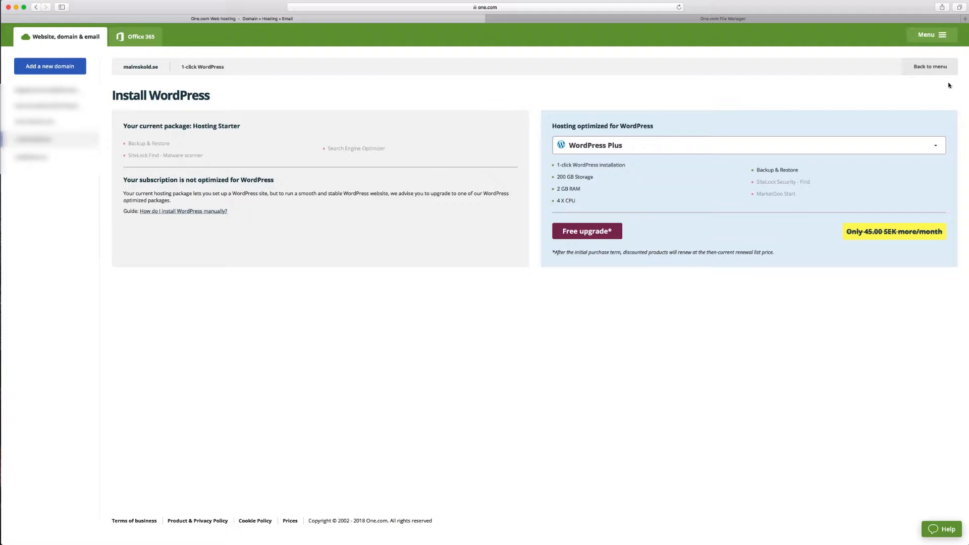
left_click(931, 67)
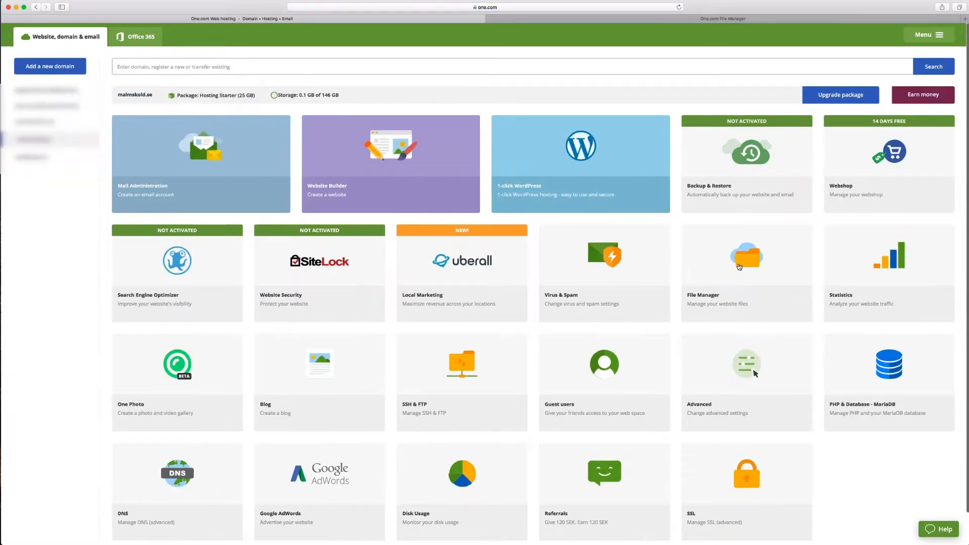
left_click(747, 267)
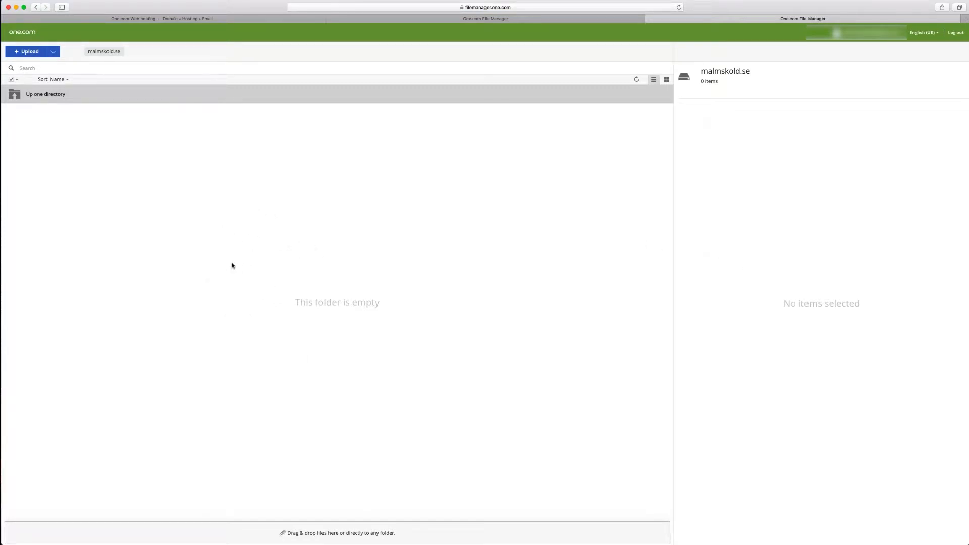
Step: In a new tab, go to wordpress.org and download the WordPress 4.9.5 zip package
left_click(965, 20)
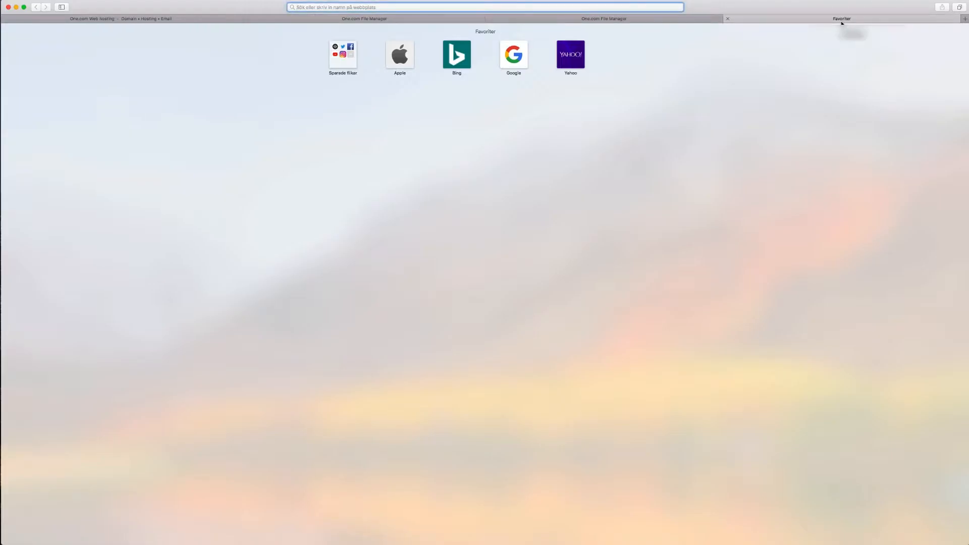
type("wordpress.org")
key("Return")
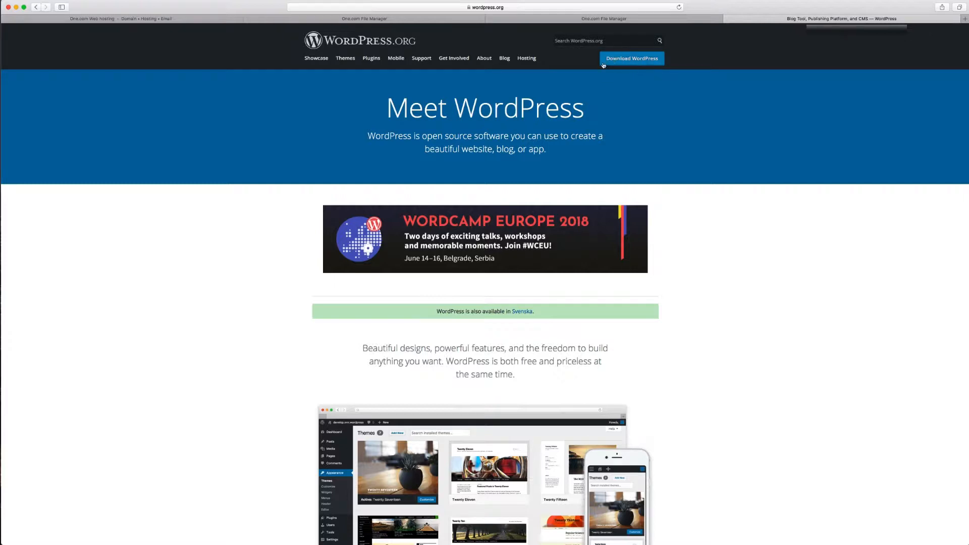
left_click(633, 59)
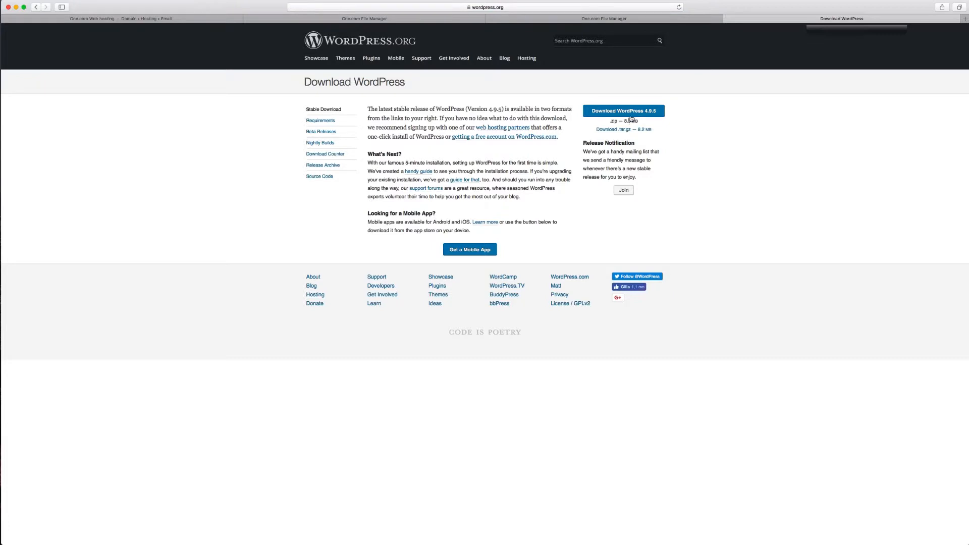
left_click(632, 112)
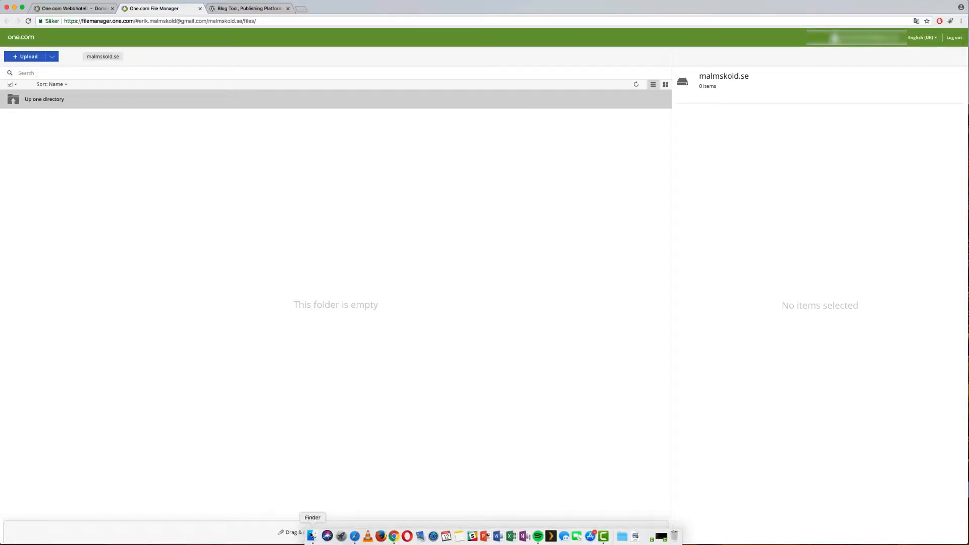
Step: Open Finder, move its window aside, and select the unzipped wordpress folder in Downloads
left_click(311, 536)
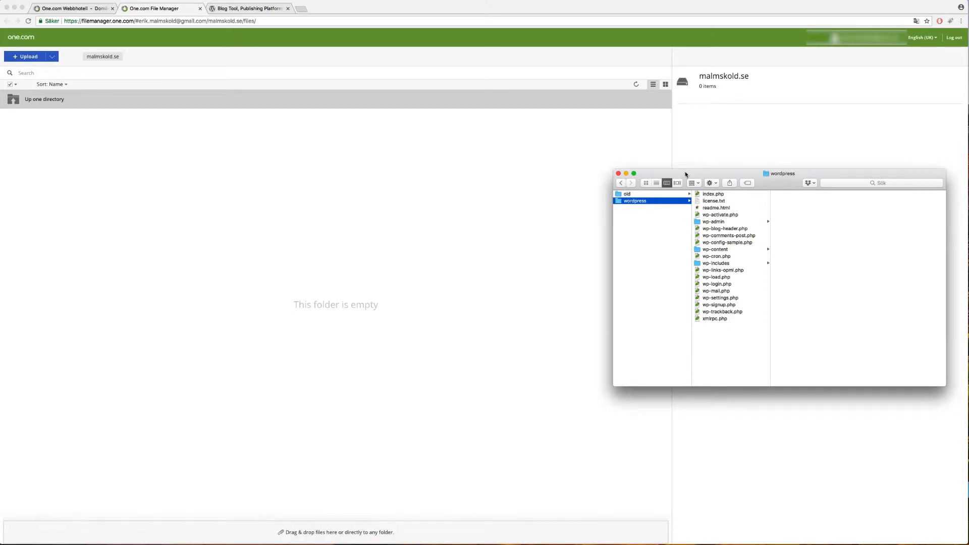
left_click_drag(686, 174, 771, 121)
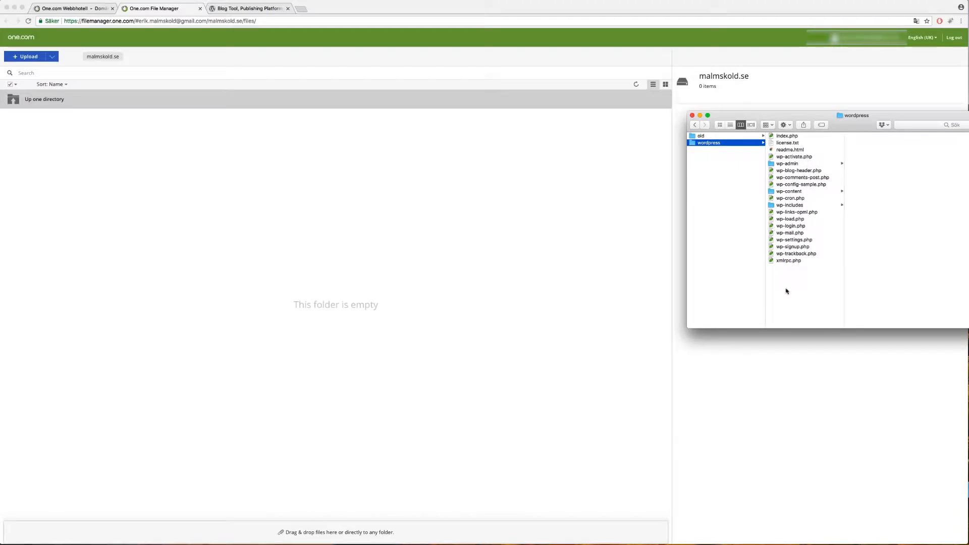
left_click(703, 144)
left_click(725, 178)
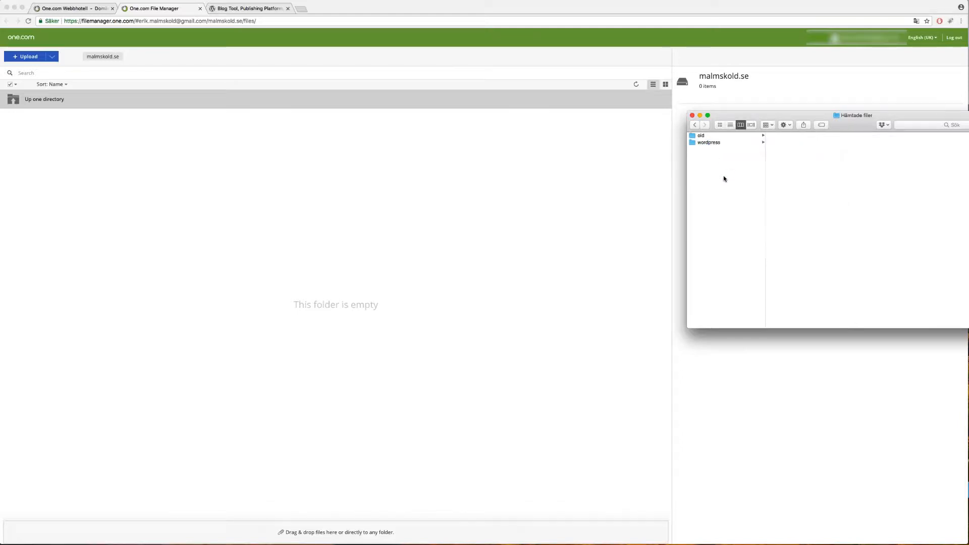
left_click(714, 145)
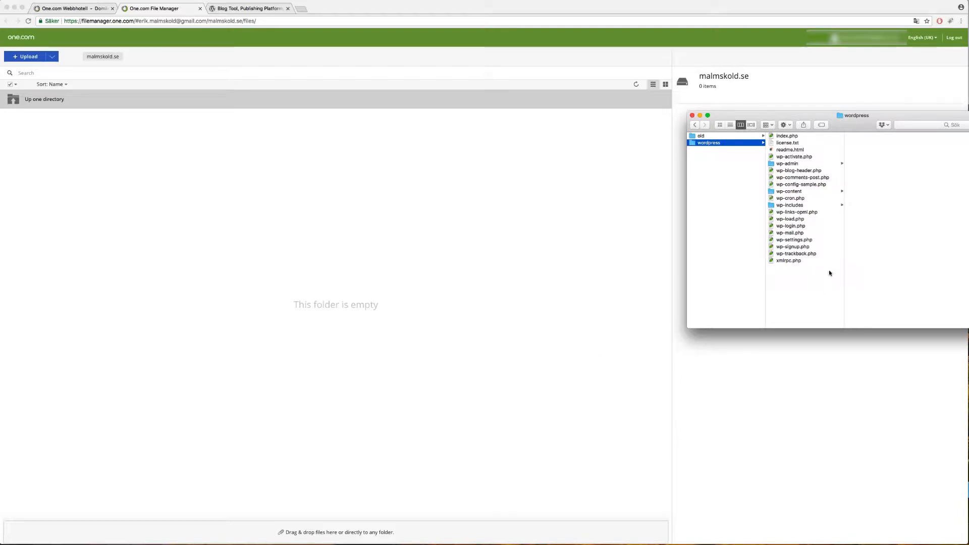
Step: Drag all 19 WordPress files from Finder into File Manager's malmskold.se folder
left_click_drag(818, 292, 510, 245)
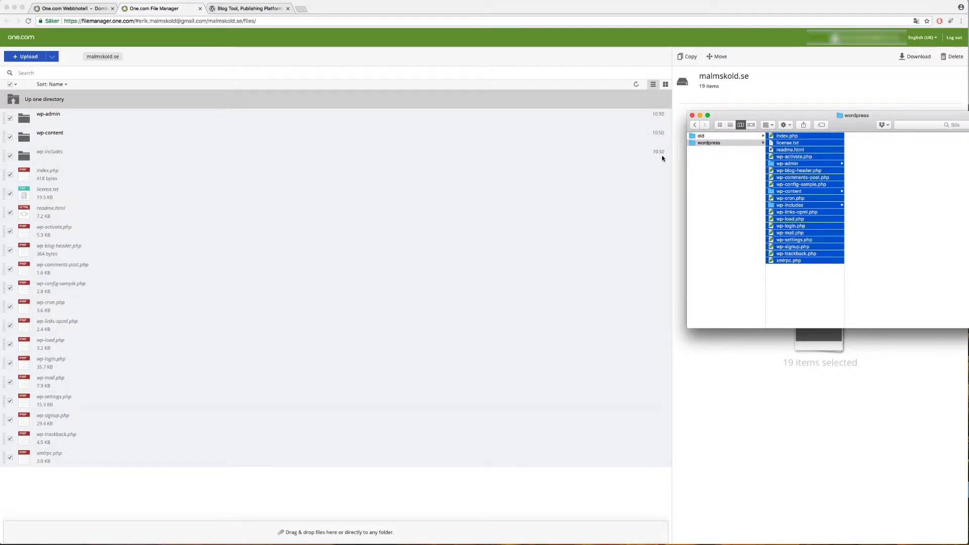
left_click(61, 473)
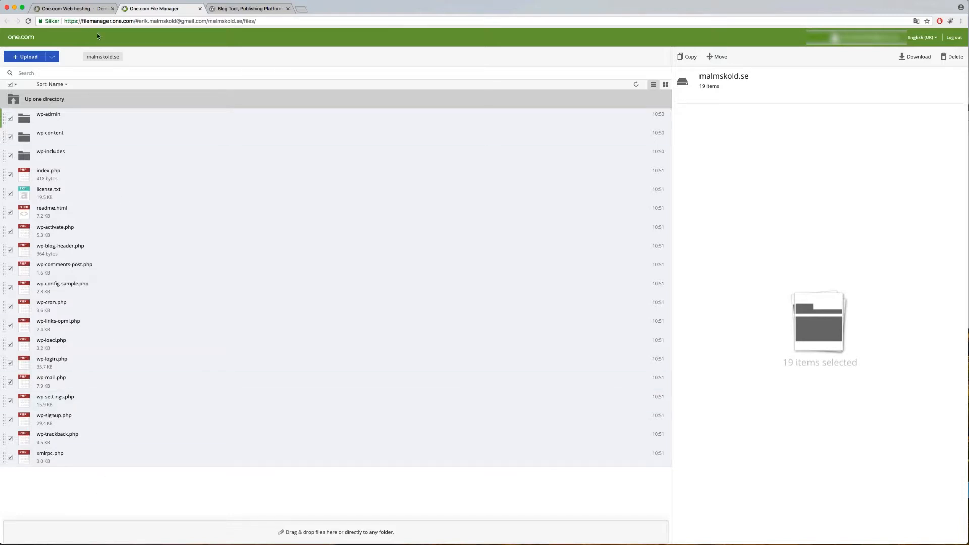
Step: Open PHP & Database and highlight host malmskold.se.mysql, database malmskold_se, and the user
left_click(68, 10)
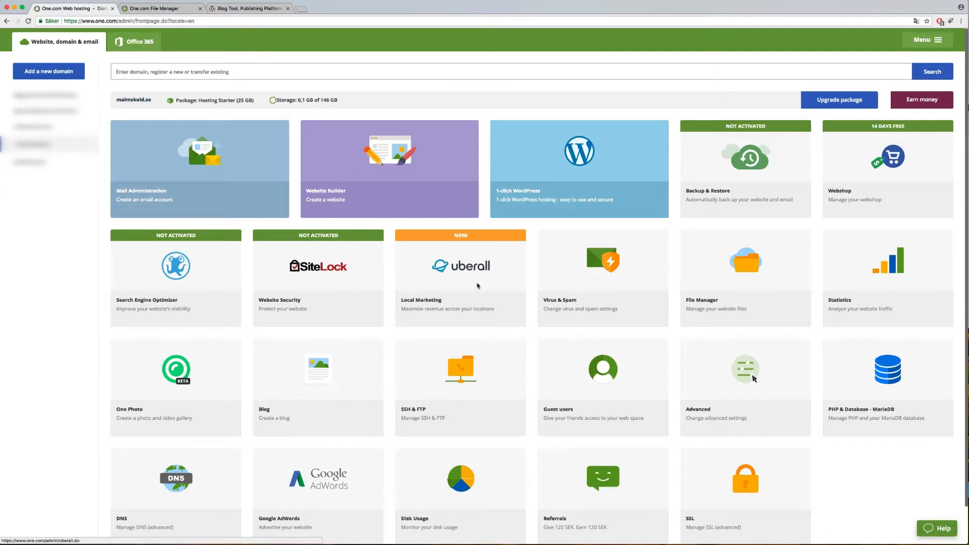
left_click(889, 377)
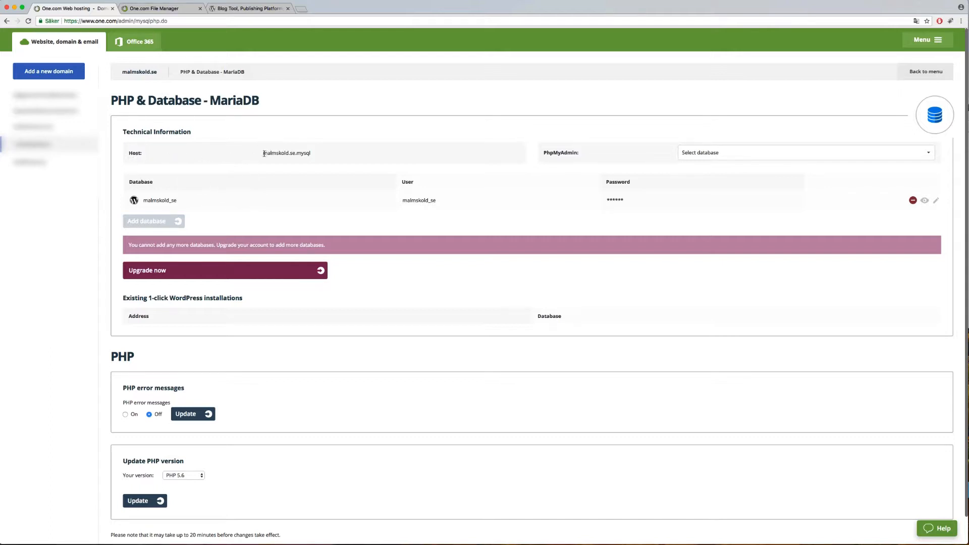
left_click_drag(263, 154, 315, 155)
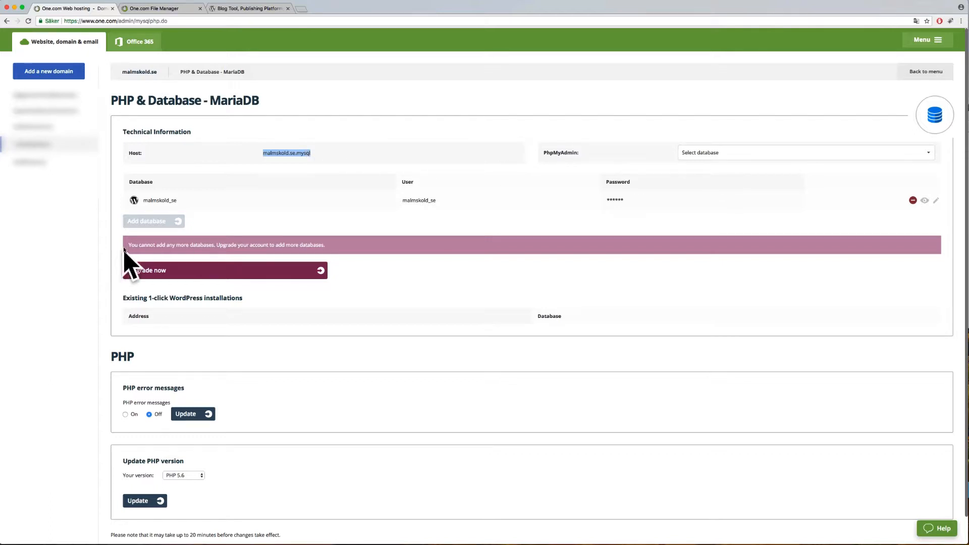
left_click_drag(178, 200, 145, 201)
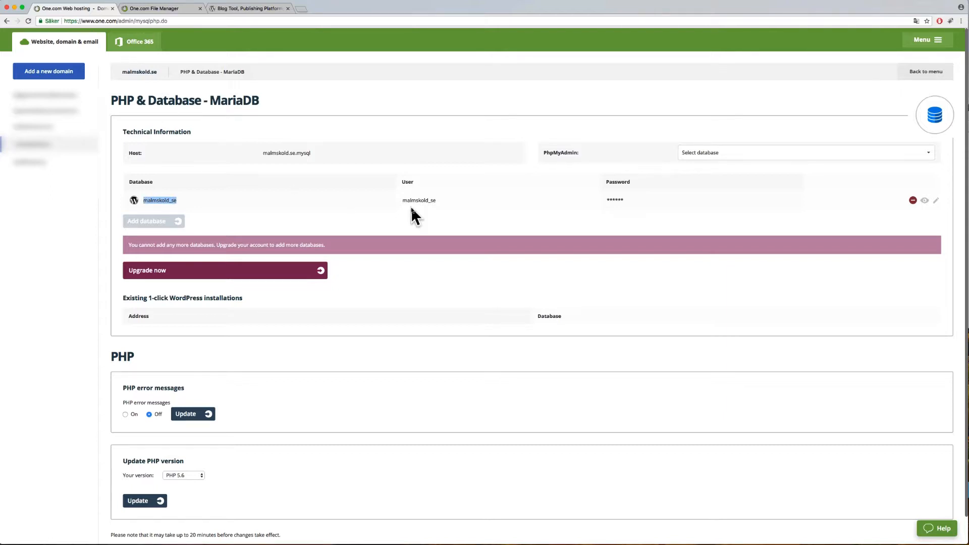
left_click_drag(436, 201, 402, 201)
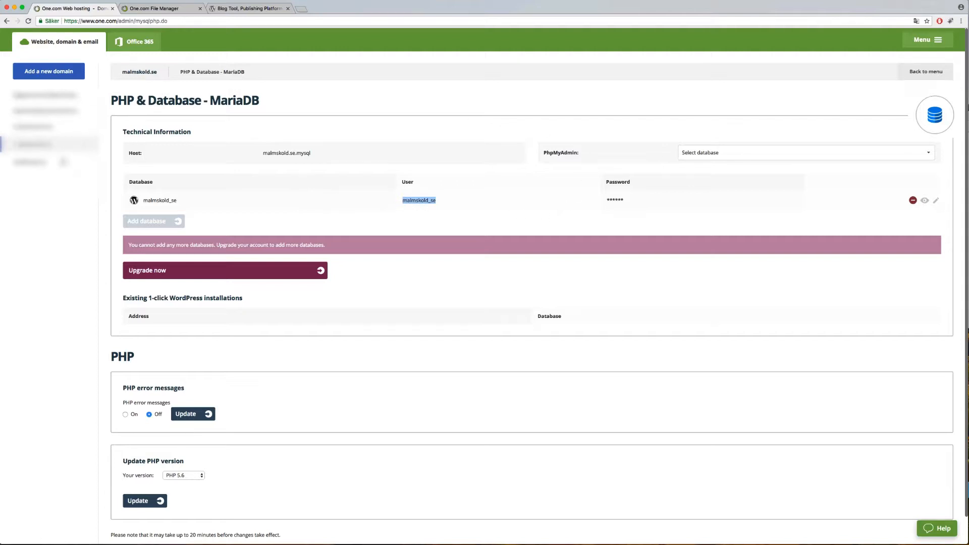
left_click(462, 200)
Step: Load the site's WordPress setup page and choose English (United States) as the language
left_click(302, 10)
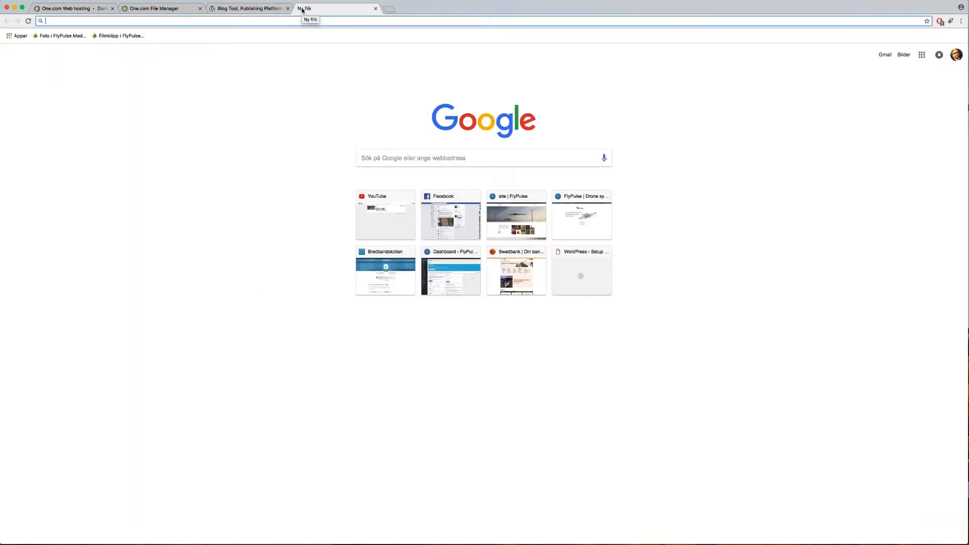
type("www.malmskold.se")
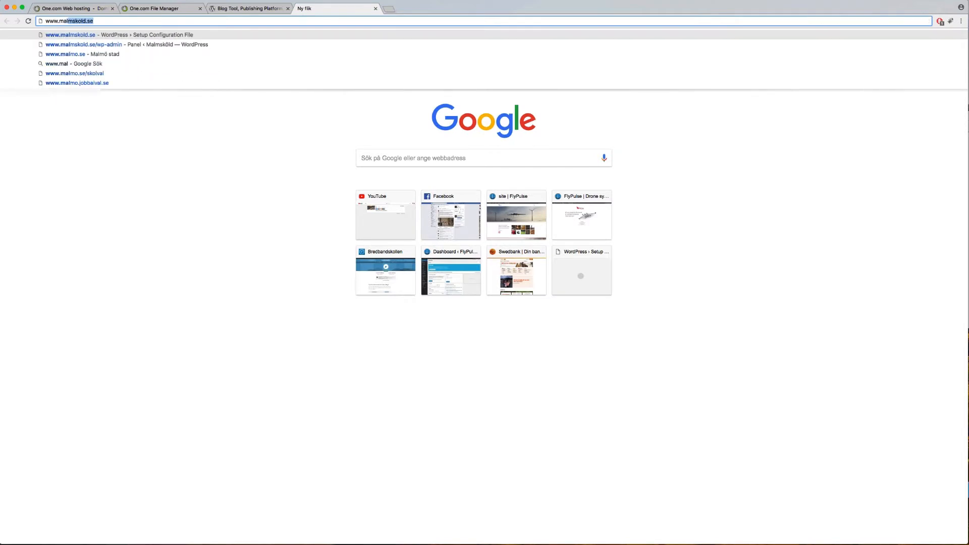
key("Return")
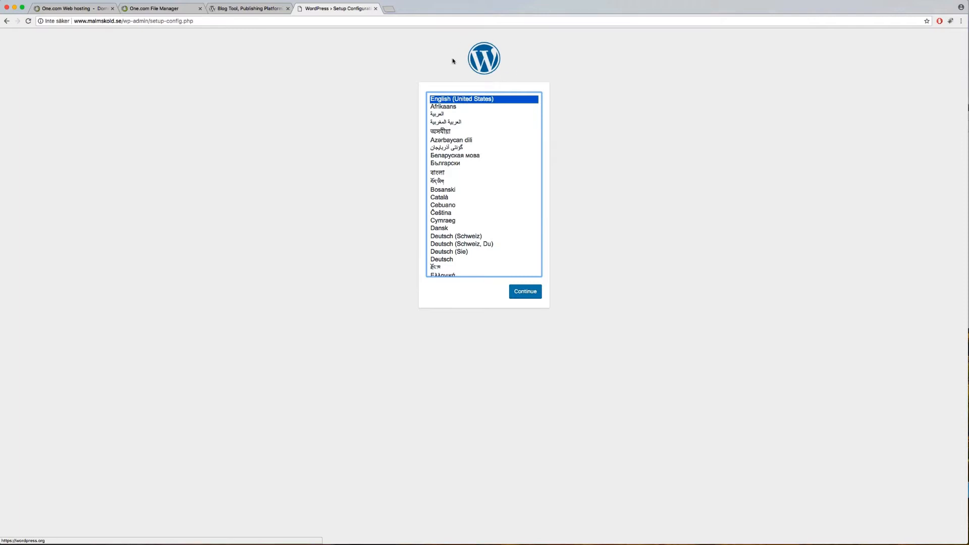
scroll(471, 131, "down", 3)
scroll(471, 130, "down", 3)
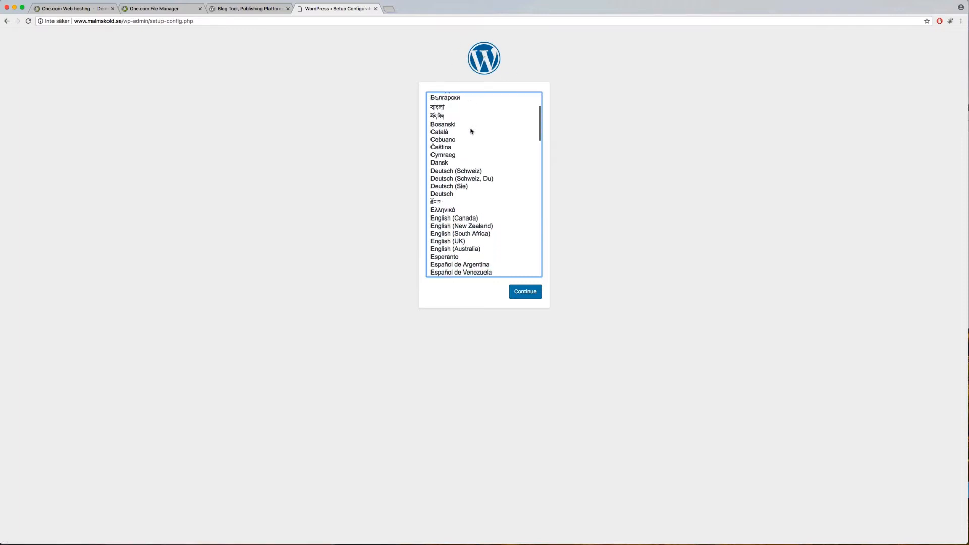
scroll(471, 130, "up", 5)
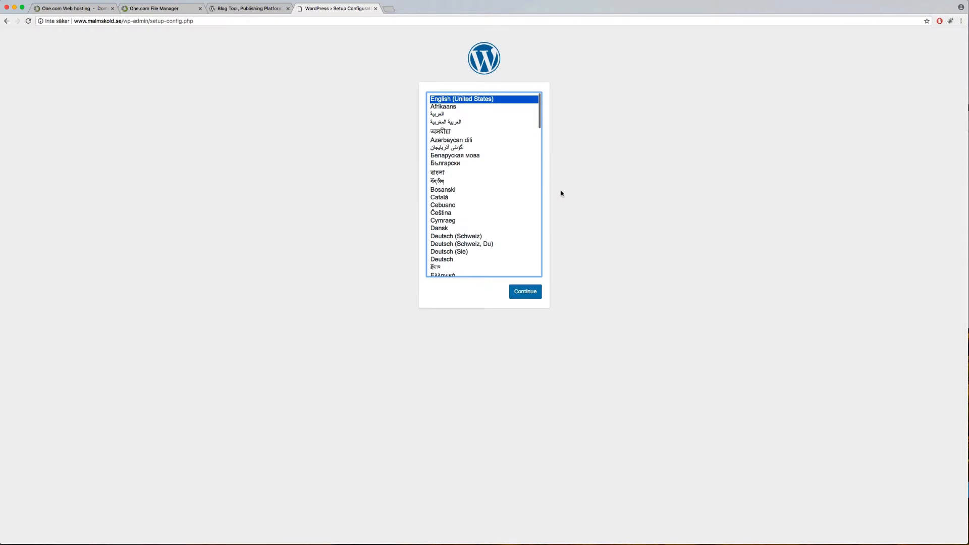
left_click(526, 296)
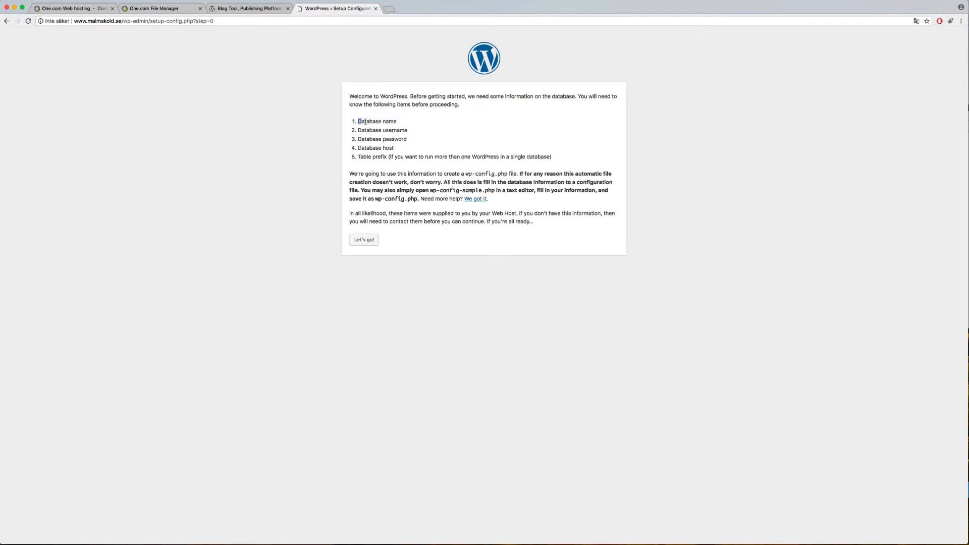
Step: Begin the database setup and enter database name malmskold_se, copied from the Control Panel
left_click_drag(365, 122, 363, 150)
left_click(367, 242)
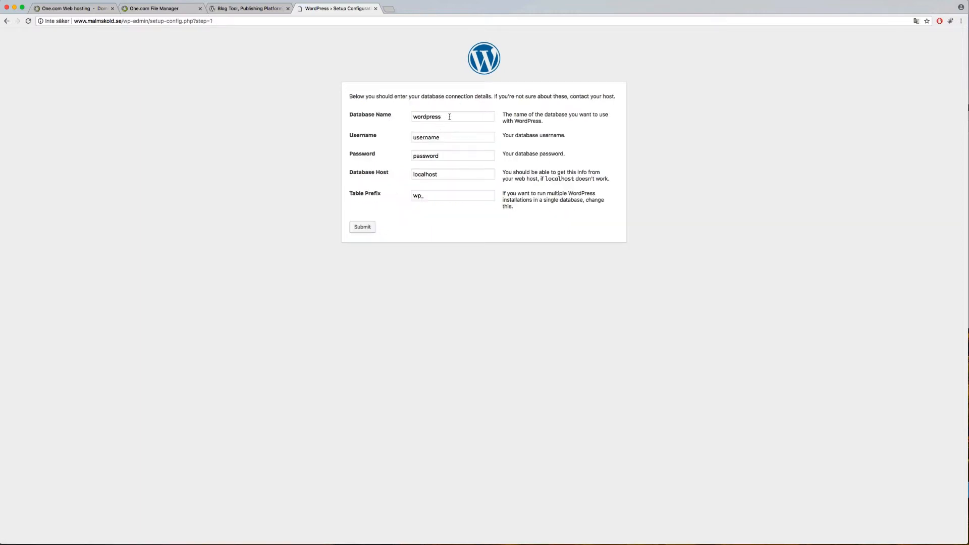
left_click_drag(451, 117, 402, 116)
type("malmskold_se")
left_click(77, 8)
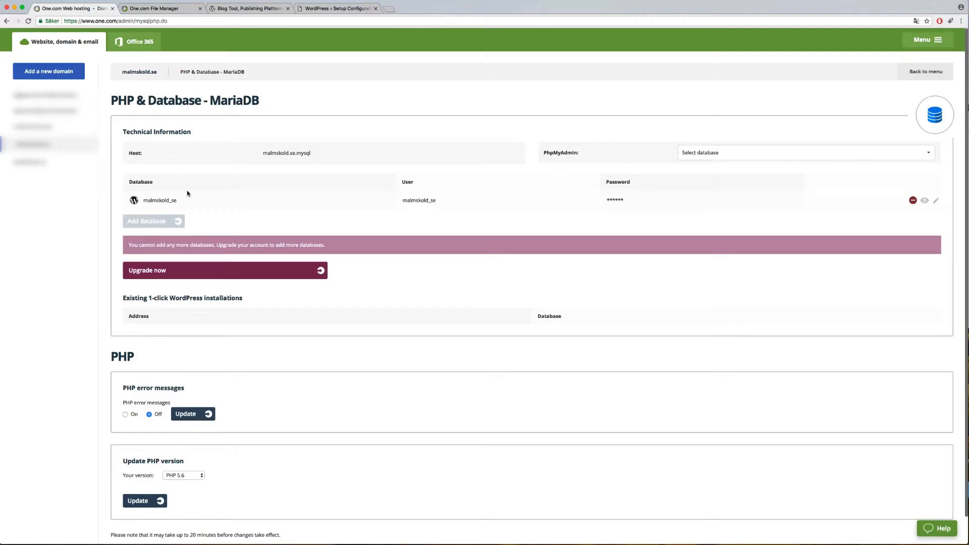
left_click_drag(185, 203, 144, 202)
left_click(325, 9)
left_click_drag(450, 114, 391, 119)
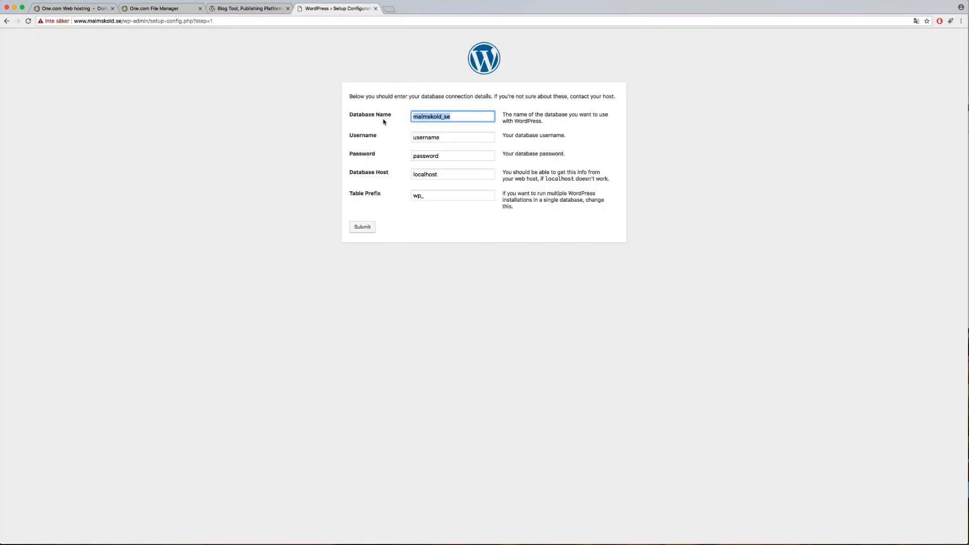
Step: Copy the database user from the Control Panel and paste it as the WordPress username
double_click(446, 138)
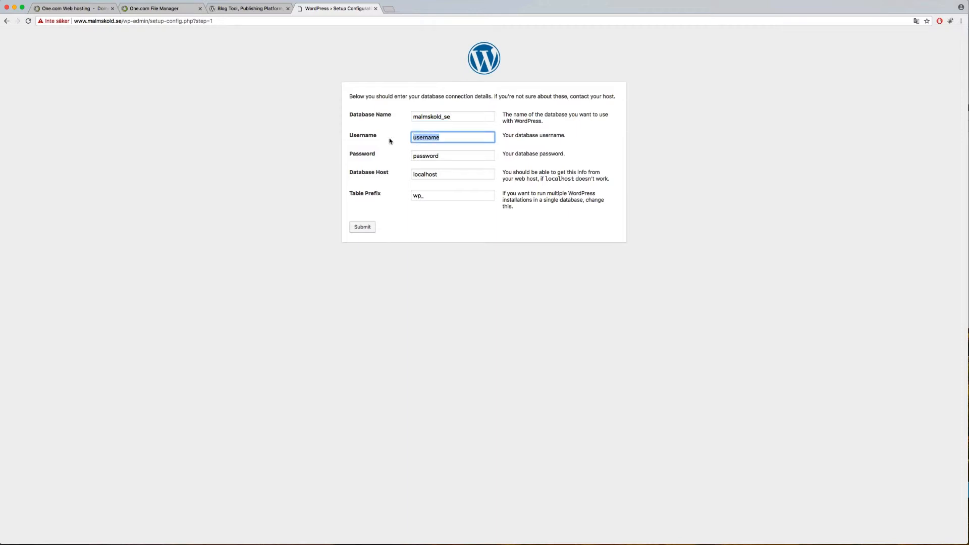
left_click(74, 9)
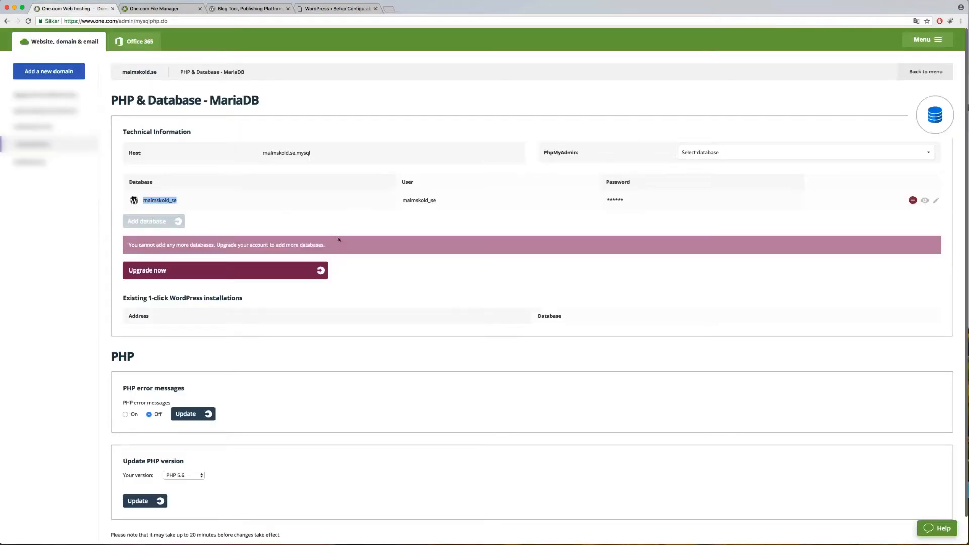
left_click_drag(441, 200, 400, 201)
key("ctrl+c")
left_click(331, 11)
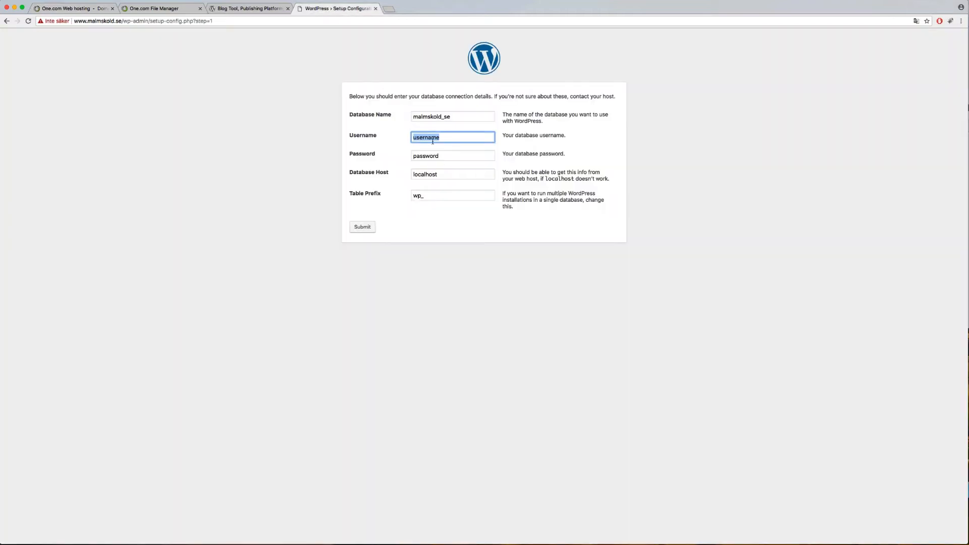
key("ctrl+v")
Step: Replace localhost with database host malmskold.se.mysql, removing the stray leading space
left_click(96, 9)
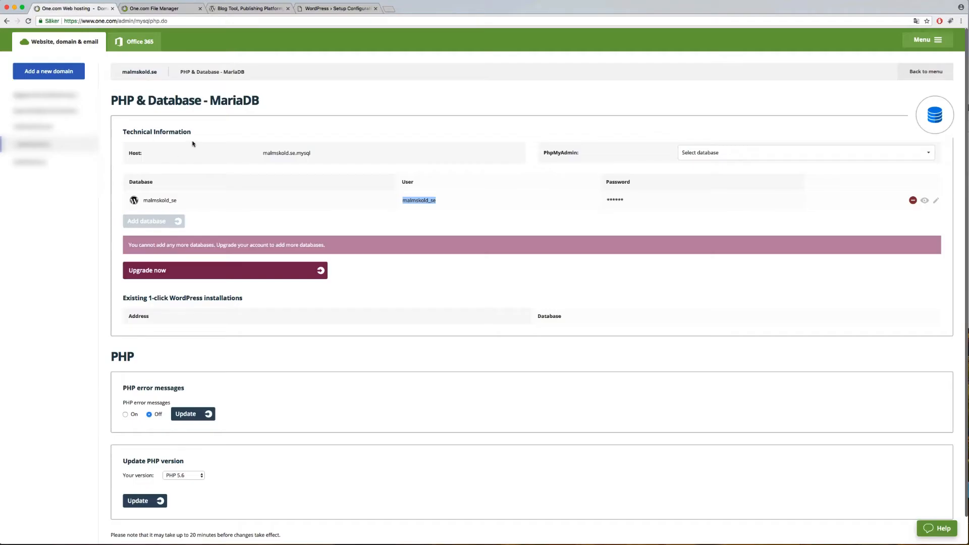
left_click_drag(314, 154, 263, 154)
key("super+c")
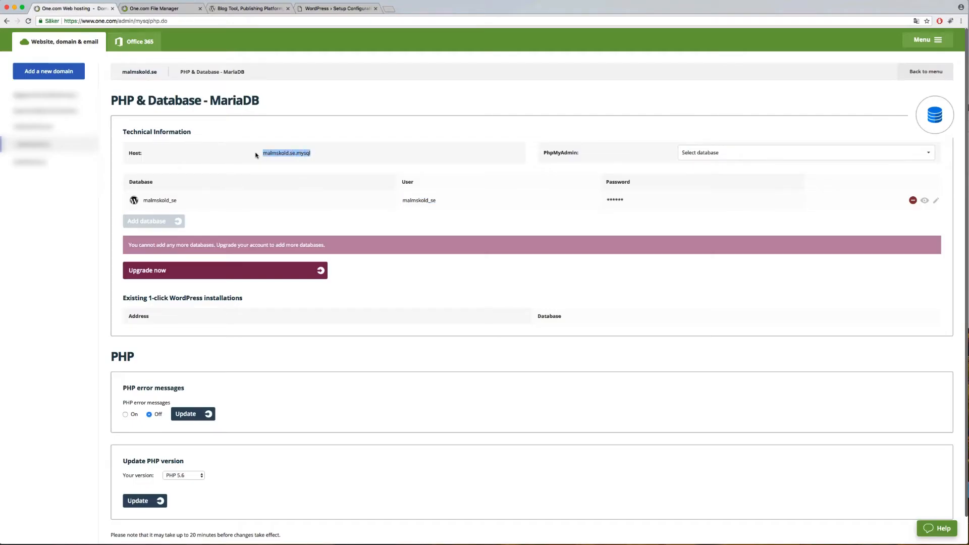
left_click(330, 9)
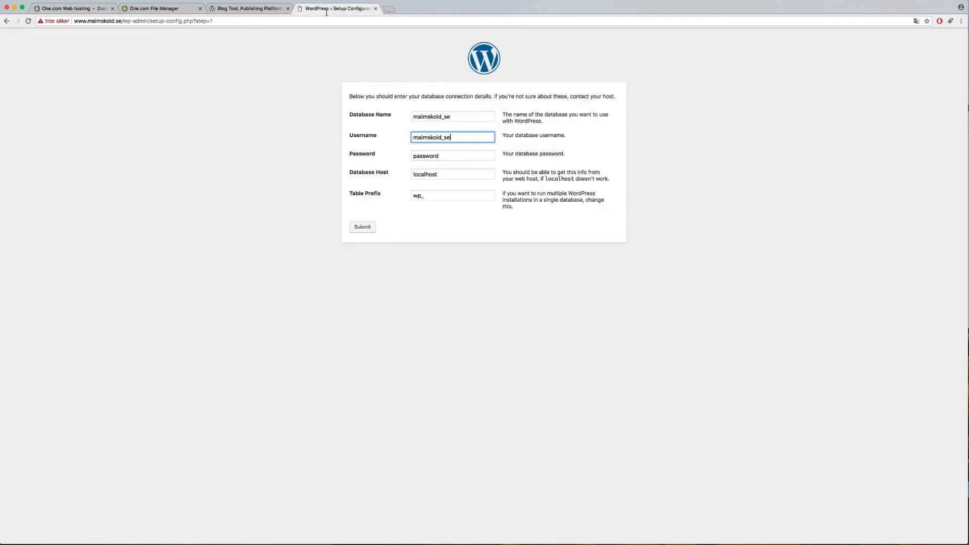
left_click_drag(444, 174, 368, 177)
key("super+v")
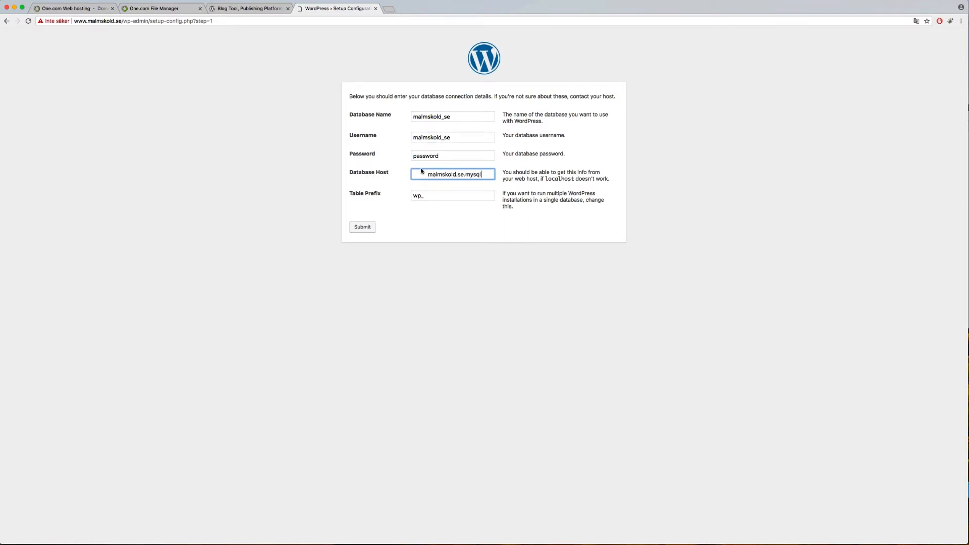
left_click_drag(428, 174, 375, 177)
key("BackSpace")
key("shift+Tab")
left_click(81, 10)
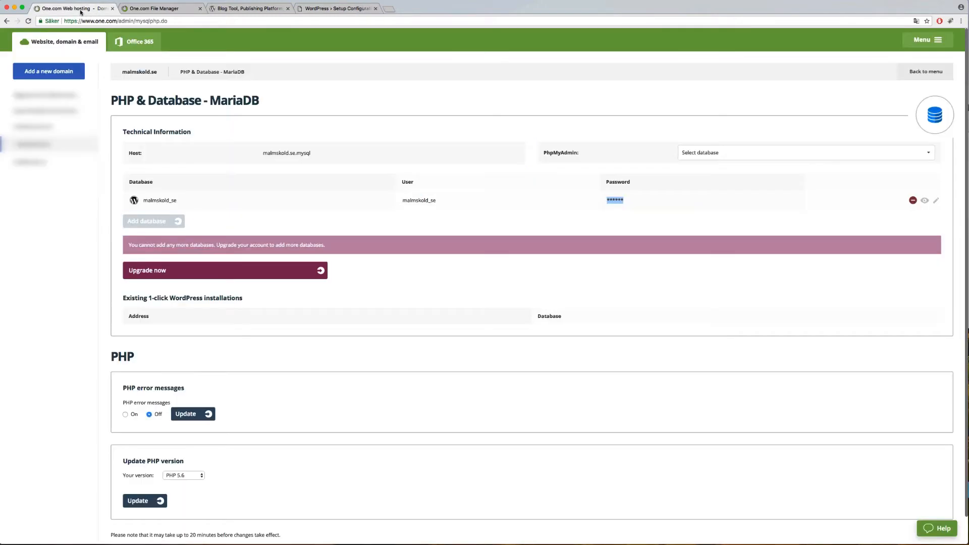
Step: Reveal and copy the database password, paste it into WordPress's Password field, and submit
left_click(638, 201)
mouse_move(628, 200)
left_mouse_down()
mouse_move(606, 203)
mouse_move(627, 200)
left_mouse_up()
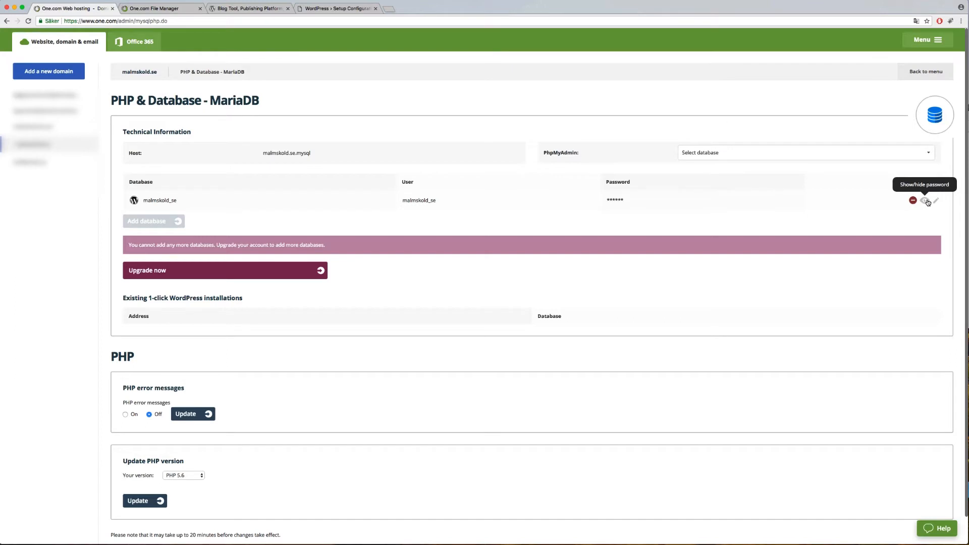
left_click(927, 203)
left_click_drag(631, 201, 601, 204)
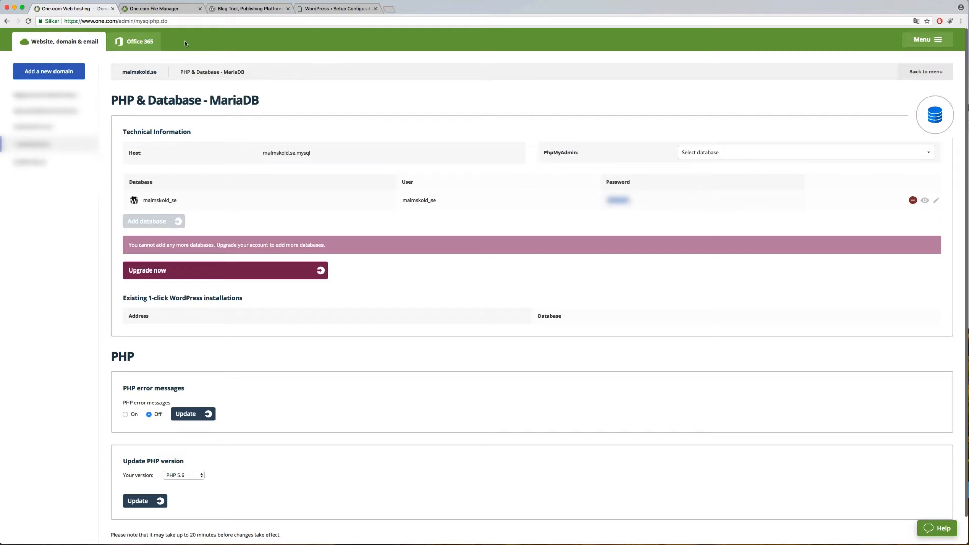
left_click(317, 11)
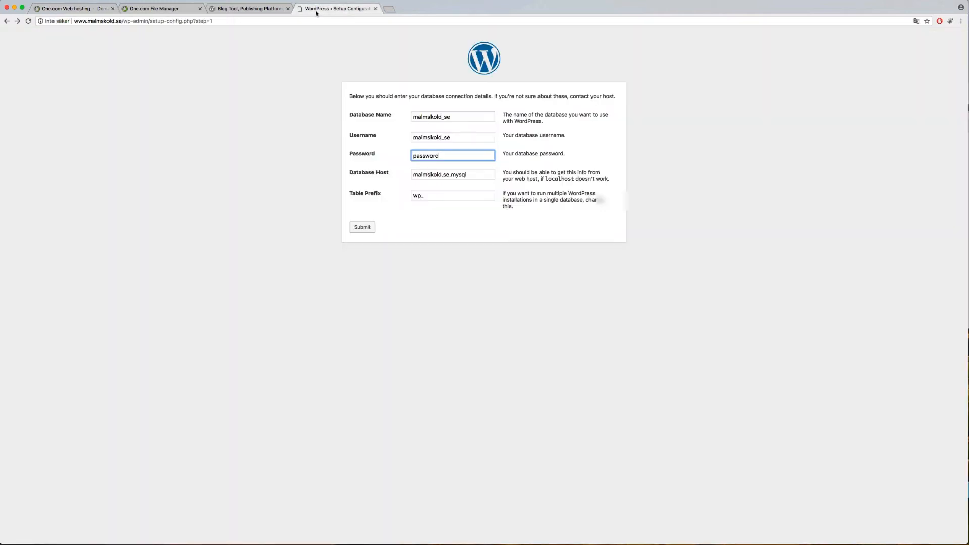
left_click_drag(446, 156, 350, 155)
key("super+v")
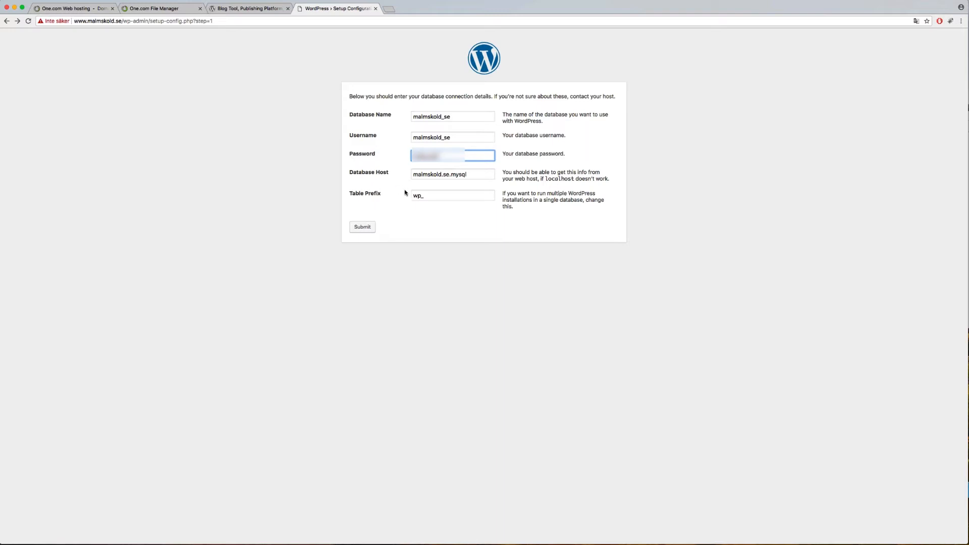
left_click(359, 230)
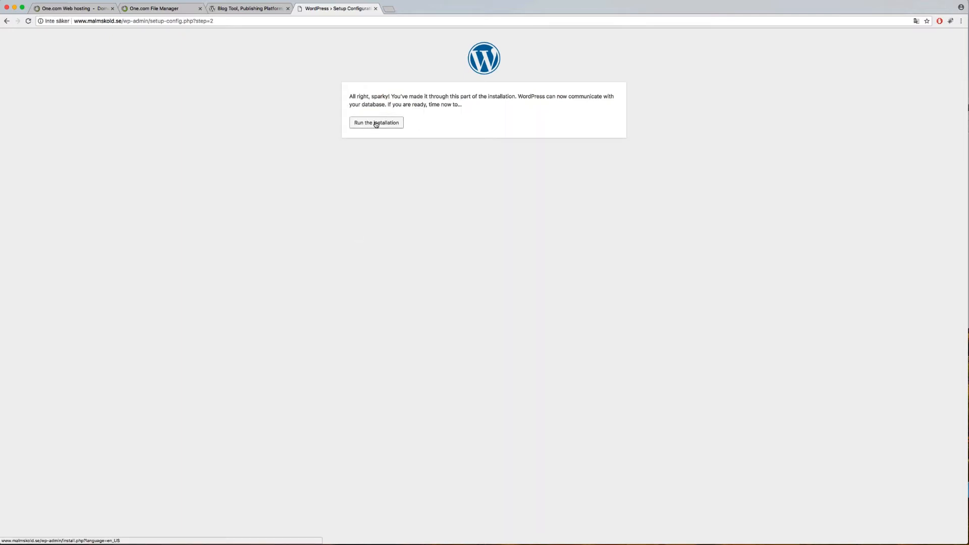
Step: Run the installation, enter the portfolio site title and admin username, keeping the strong password
left_click(387, 124)
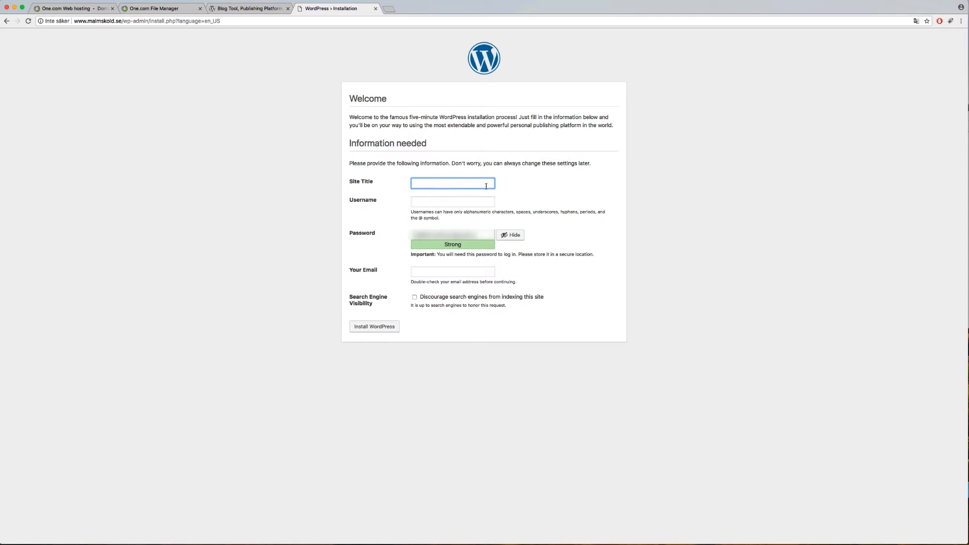
type("Erik Malmskölds Portfolio")
key("Tab")
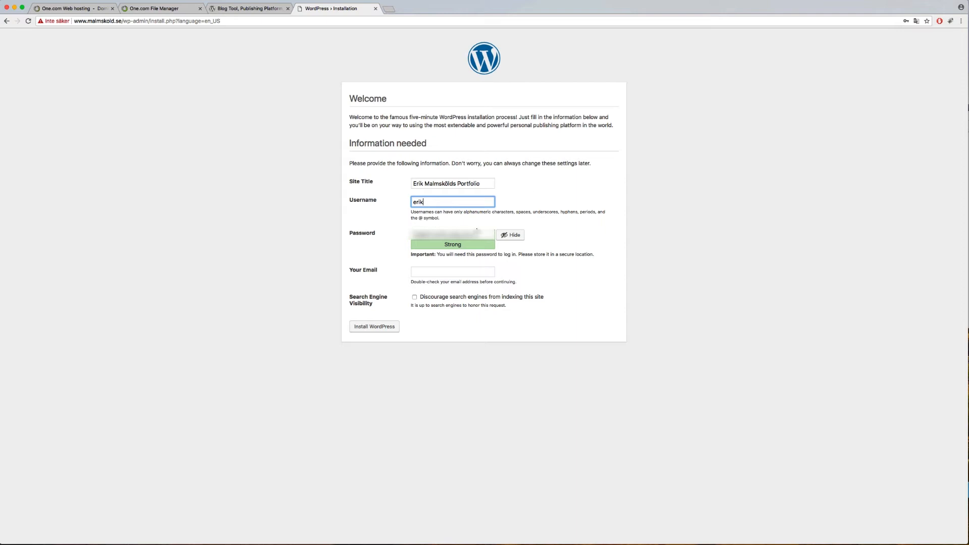
left_click(479, 233)
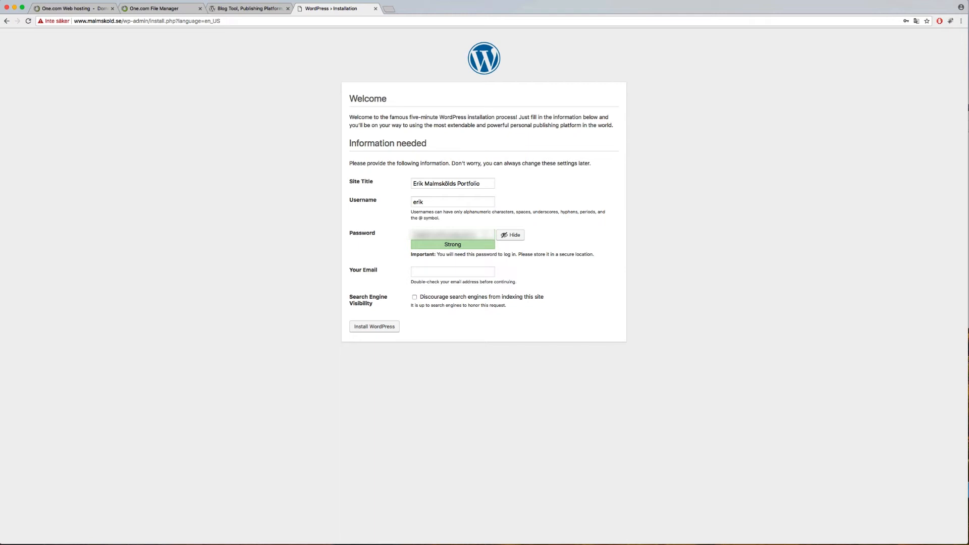
left_click_drag(485, 234, 403, 236)
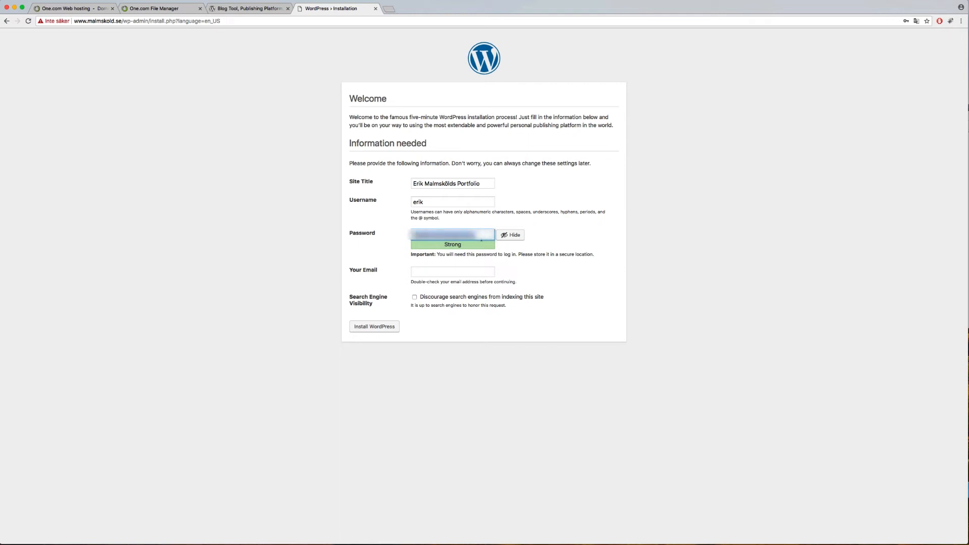
left_click(532, 241)
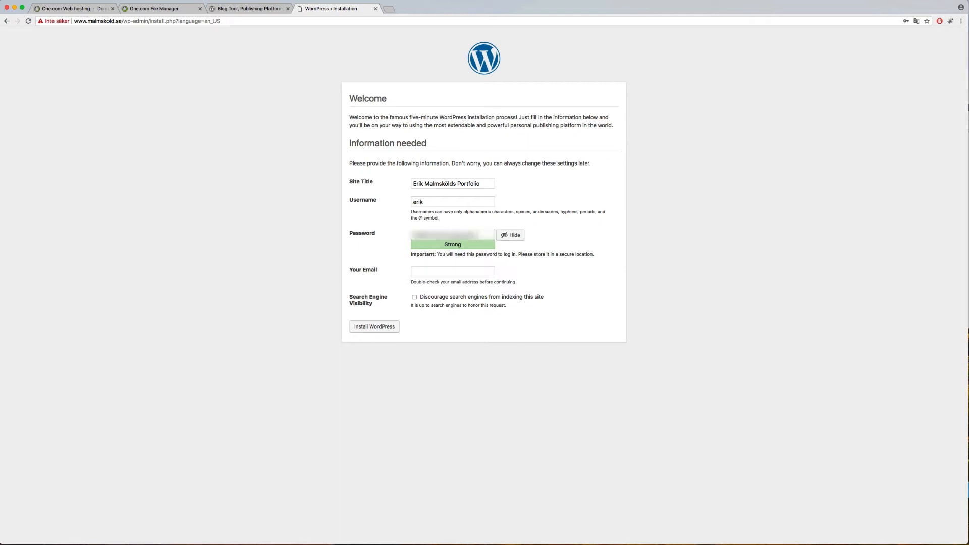
double_click(495, 235)
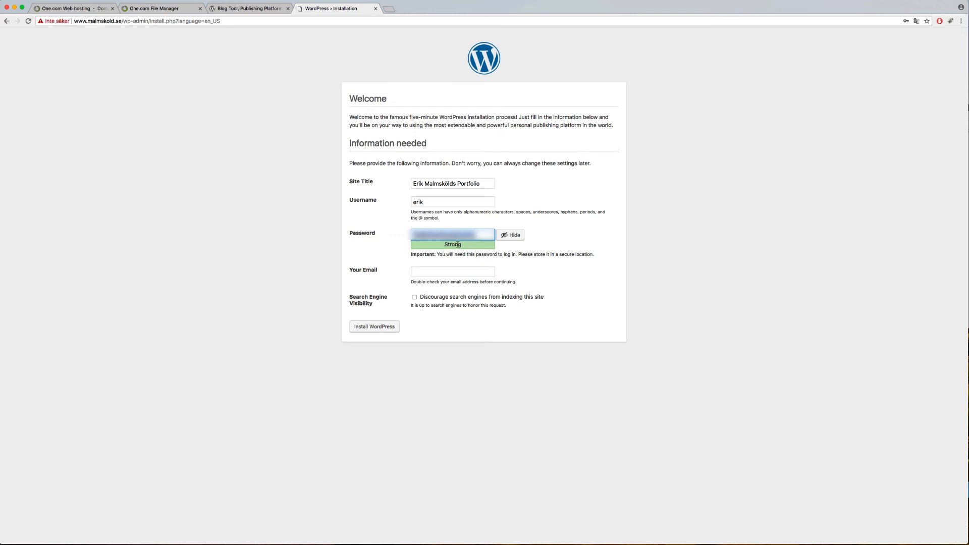
Step: Enter the admin e-mail address, discourage search engine indexing, and install WordPress
left_click(462, 272)
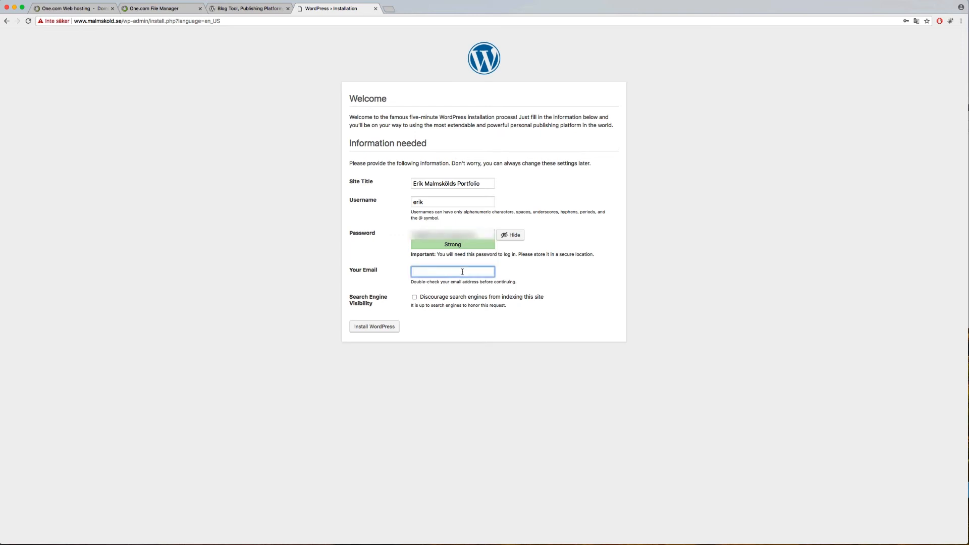
left_click(415, 297)
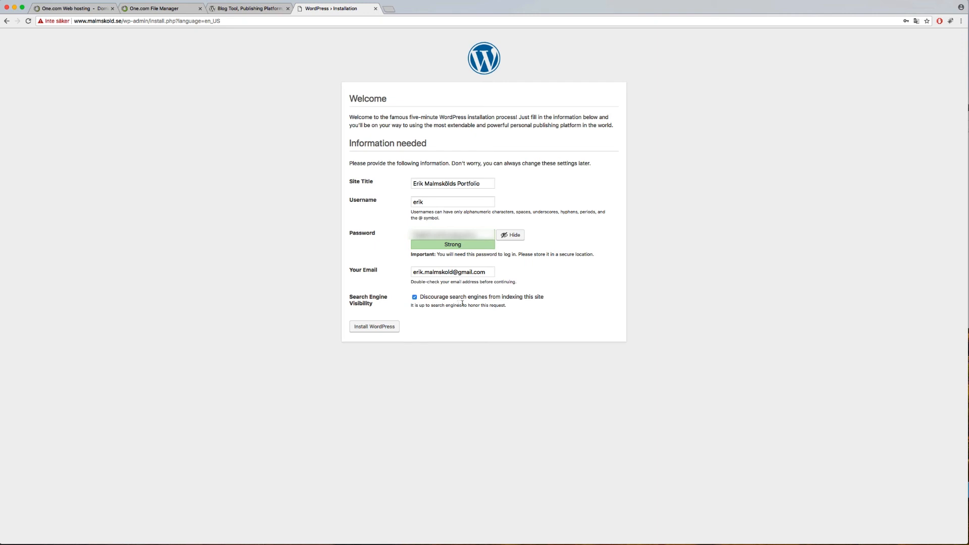
left_click(368, 330)
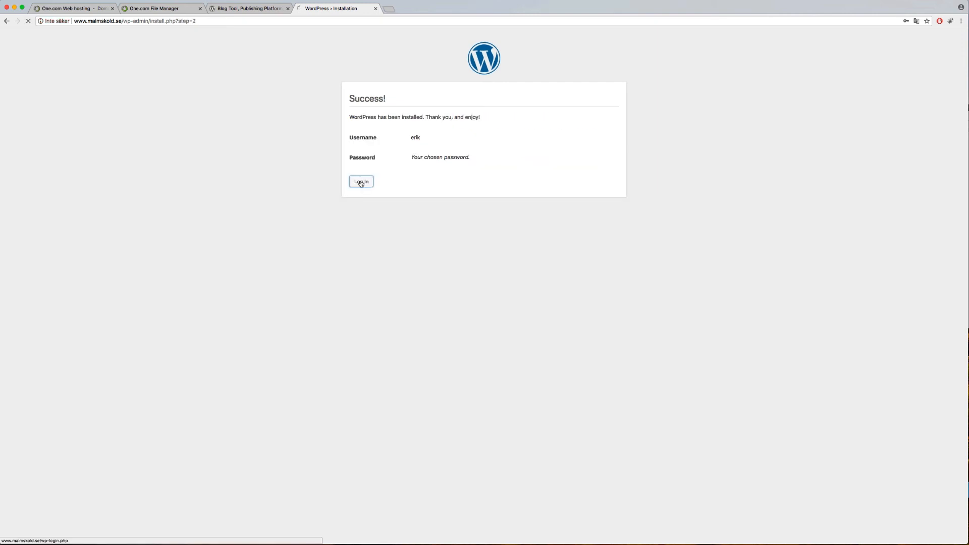
Step: Log in to malmskold.se with the saved admin username and password, leaving Remember Me off
left_click(362, 183)
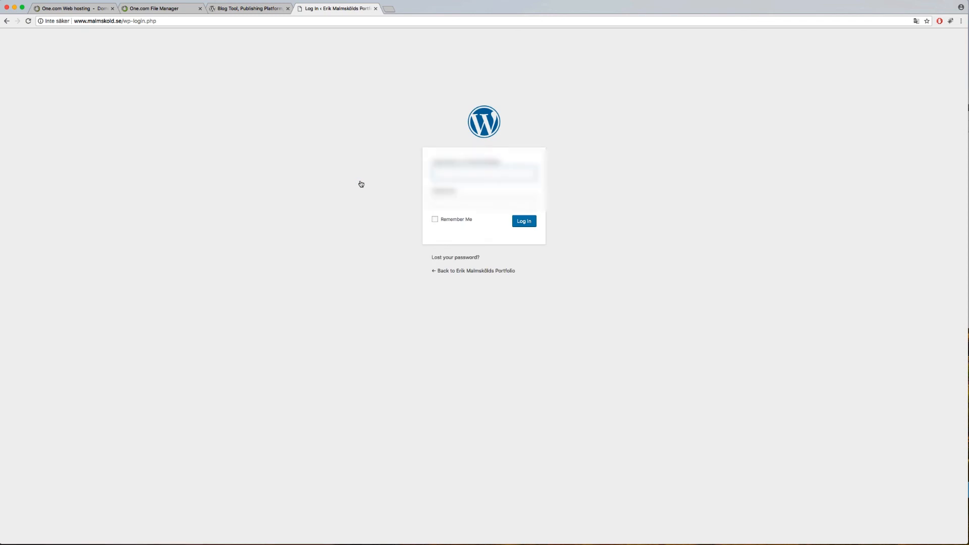
type("erik")
key("Down")
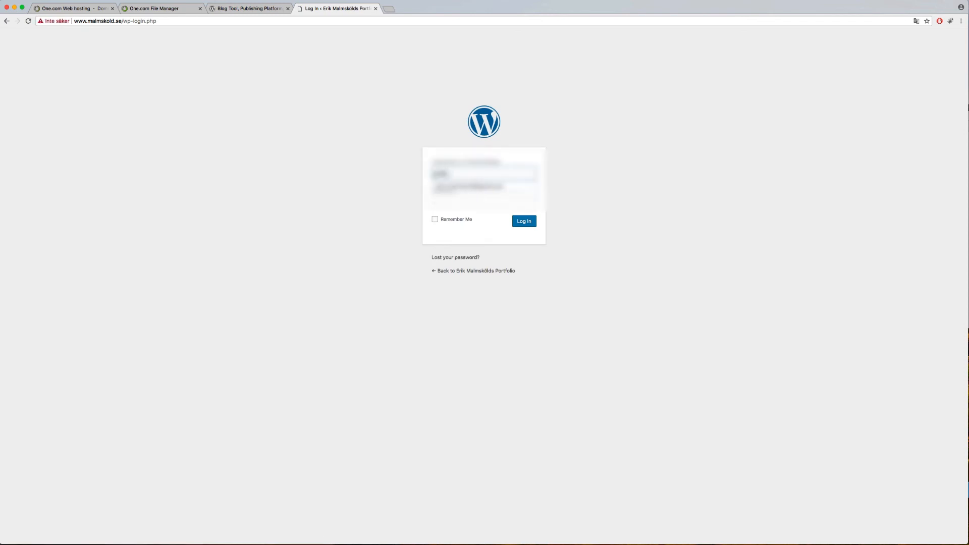
key("Return")
key("Tab")
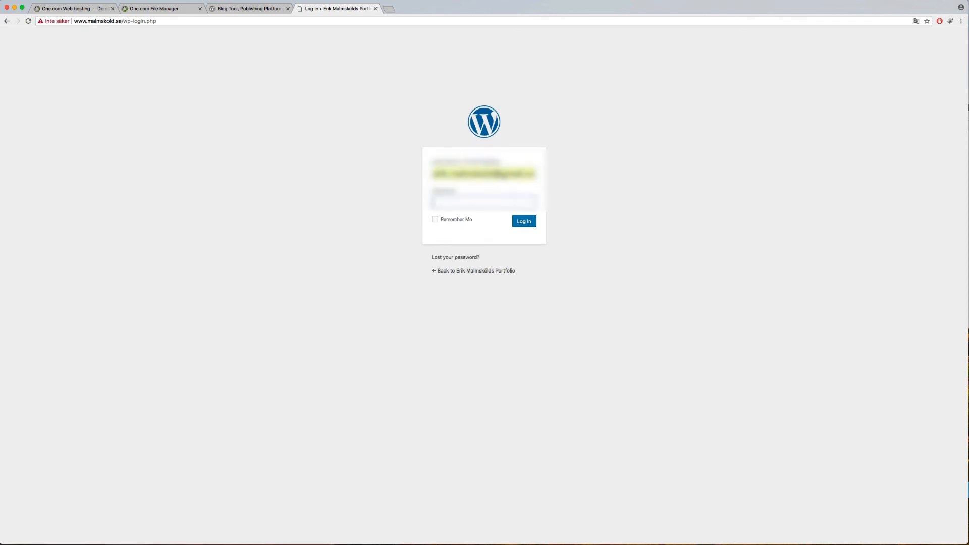
key("super+v")
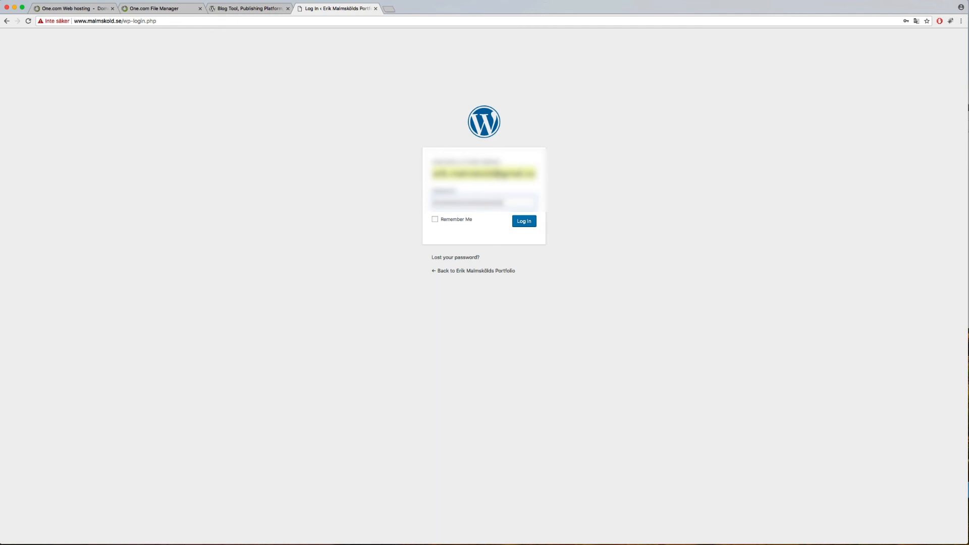
left_click(437, 221)
left_click(436, 220)
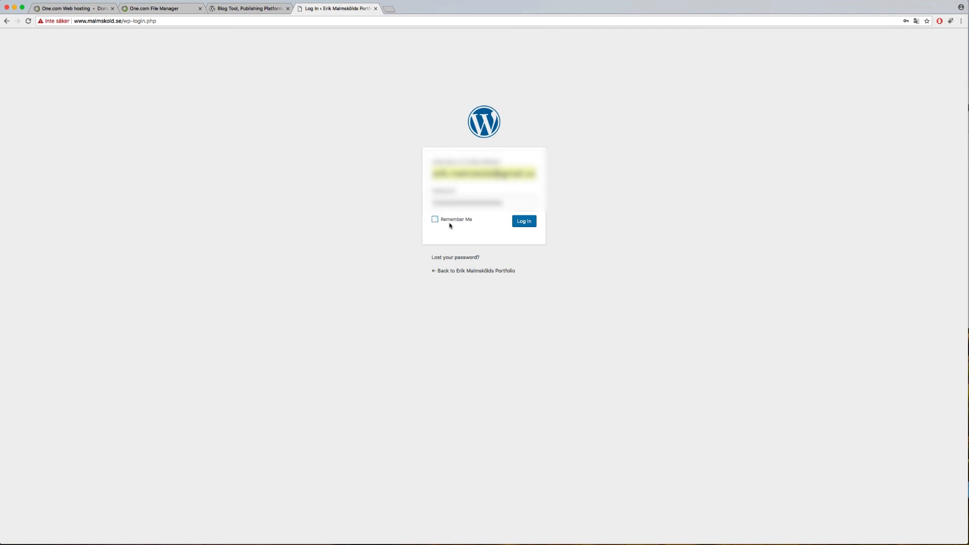
left_click(525, 225)
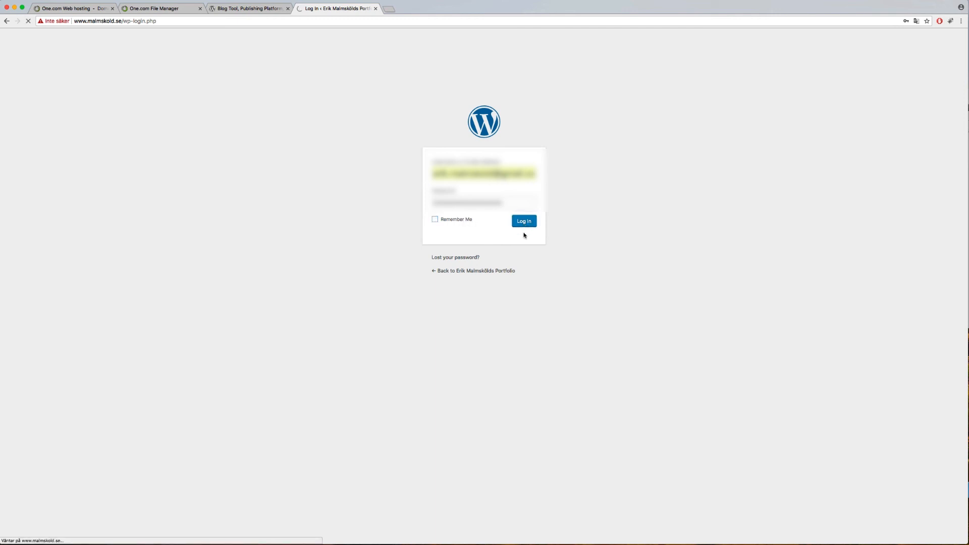